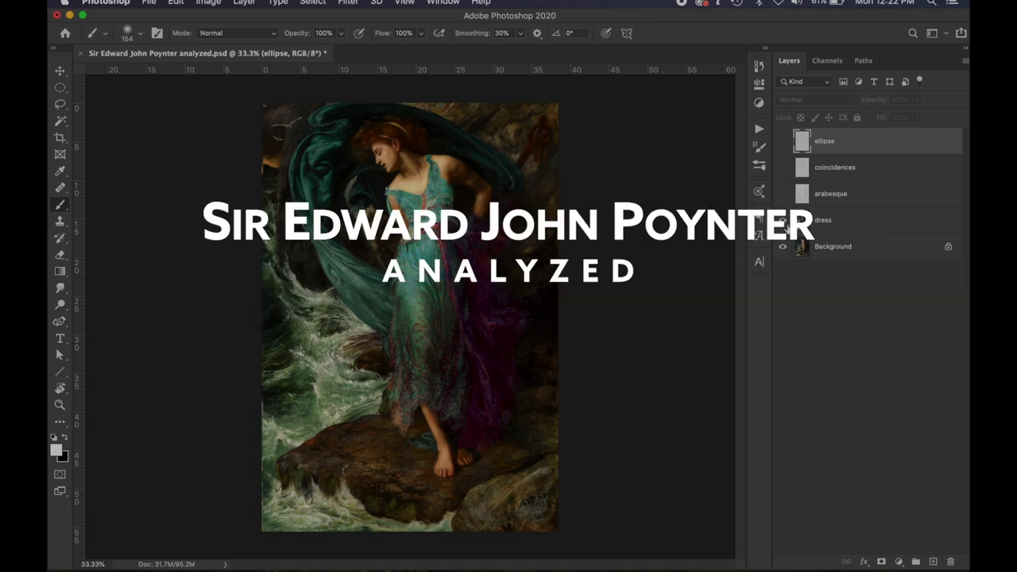
- Turn on the 'dress' layer so the figure wears the teal dress with red sash
{"action": "left_click", "coordinate": [783, 222]}
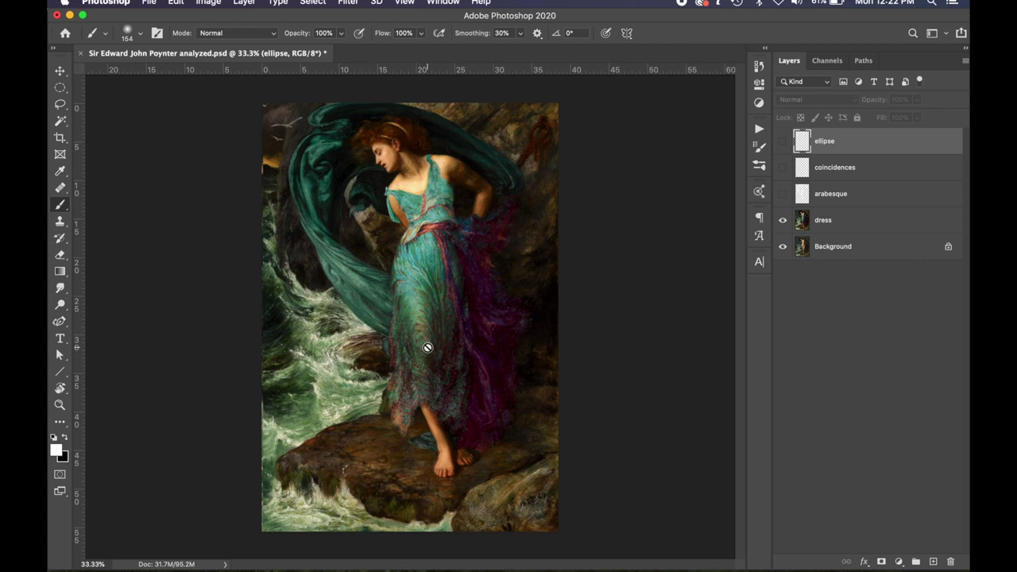
{"action": "scroll", "coordinate": [427, 347], "scroll_direction": "up", "scroll_amount": 5}
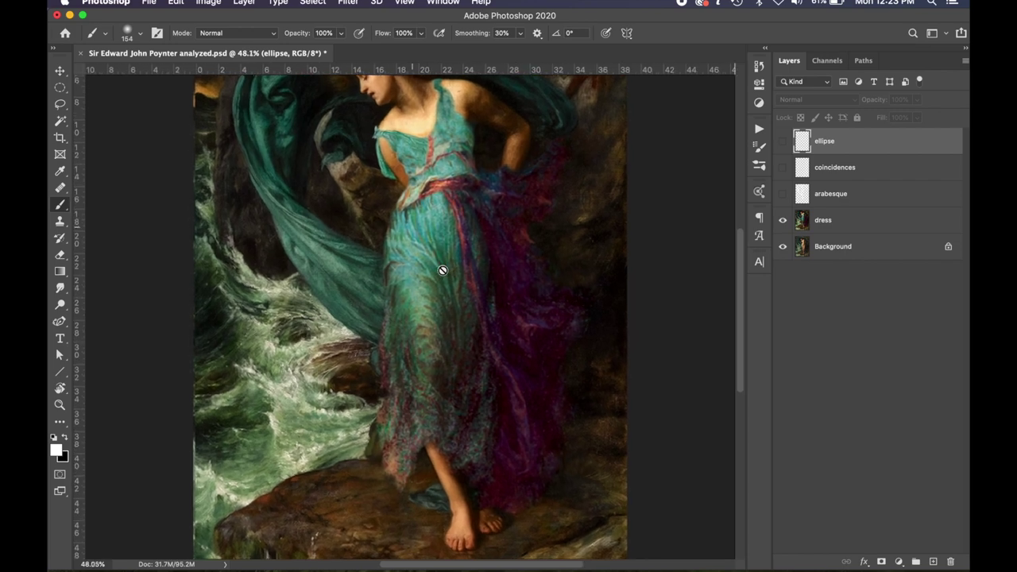
{"action": "scroll", "coordinate": [443, 270], "scroll_direction": "up", "scroll_amount": 4}
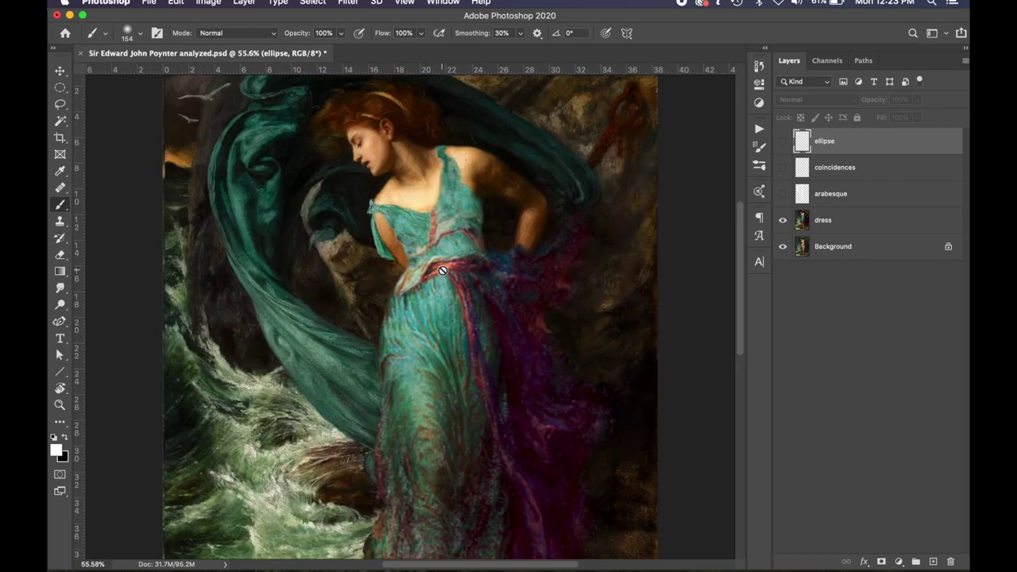
{"action": "scroll", "coordinate": [405, 276], "scroll_direction": "up", "scroll_amount": 6}
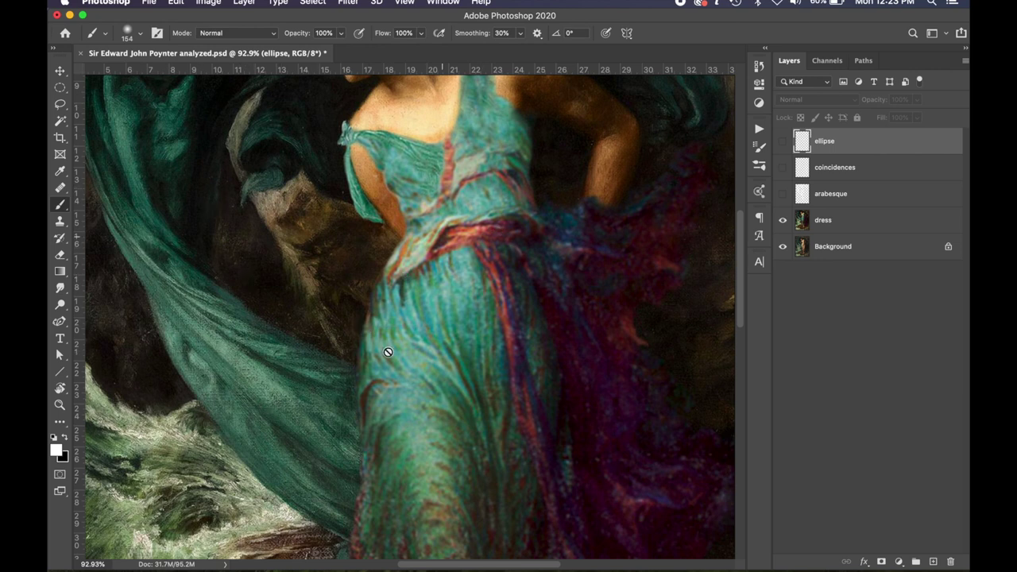
{"action": "scroll", "coordinate": [426, 276], "scroll_direction": "down", "scroll_amount": 1}
{"action": "scroll", "coordinate": [421, 263], "scroll_direction": "up", "scroll_amount": 3}
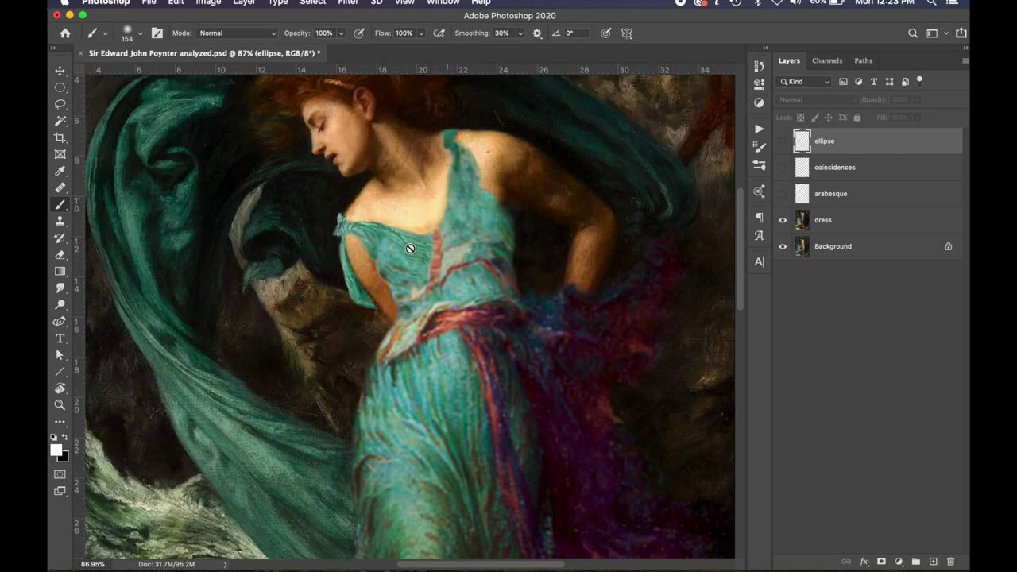
{"action": "scroll", "coordinate": [381, 292], "scroll_direction": "down", "scroll_amount": 5}
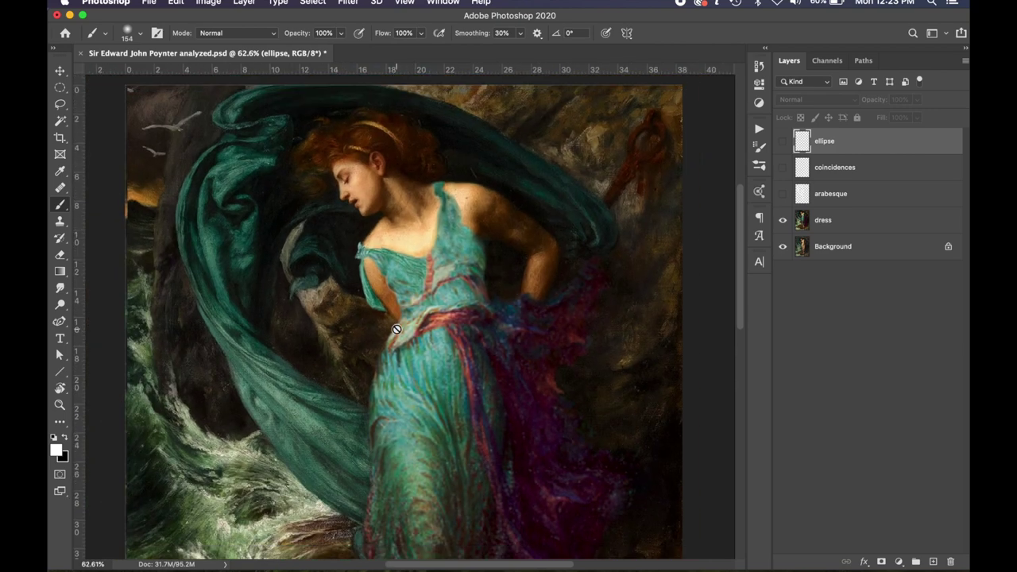
{"action": "scroll", "coordinate": [397, 325], "scroll_direction": "up", "scroll_amount": 2}
{"action": "scroll", "coordinate": [399, 302], "scroll_direction": "down", "scroll_amount": 3}
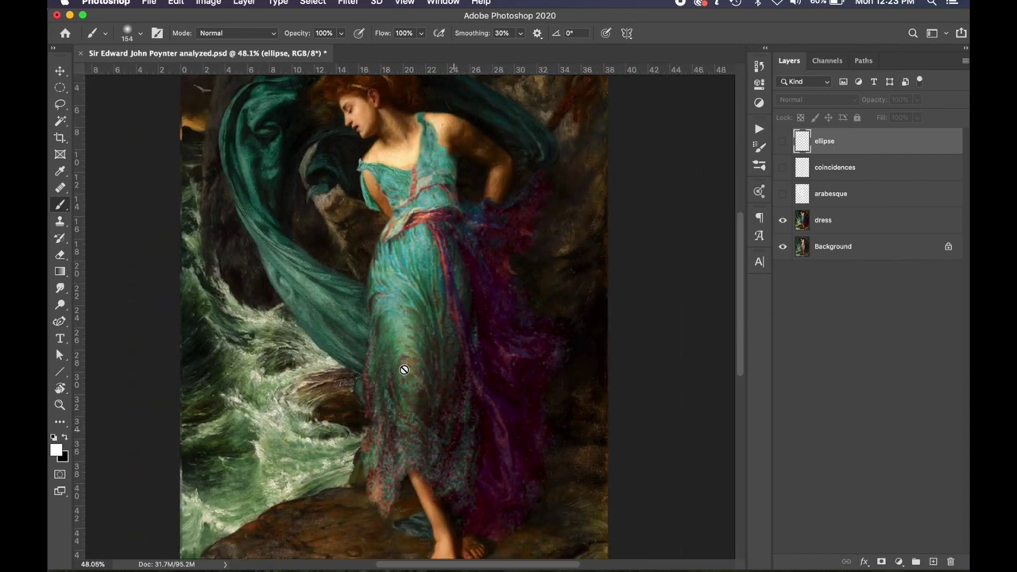
{"action": "scroll", "coordinate": [467, 432], "scroll_direction": "down", "scroll_amount": 2}
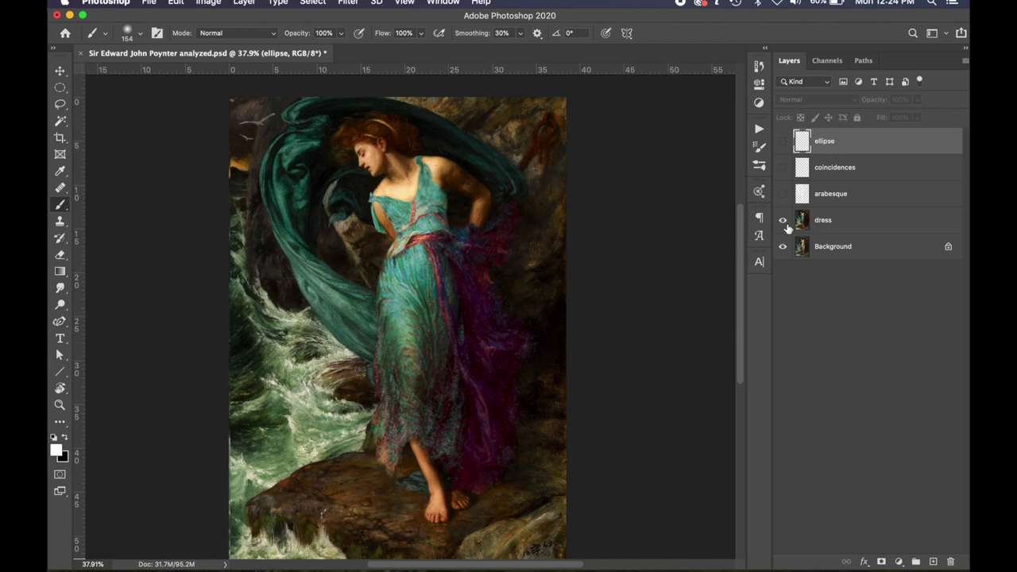
{"action": "left_click", "coordinate": [783, 222]}
- Reveal the arabesque layer's sweeping white curves over the figure and drapery
{"action": "scroll", "coordinate": [452, 275], "scroll_direction": "down", "scroll_amount": 1}
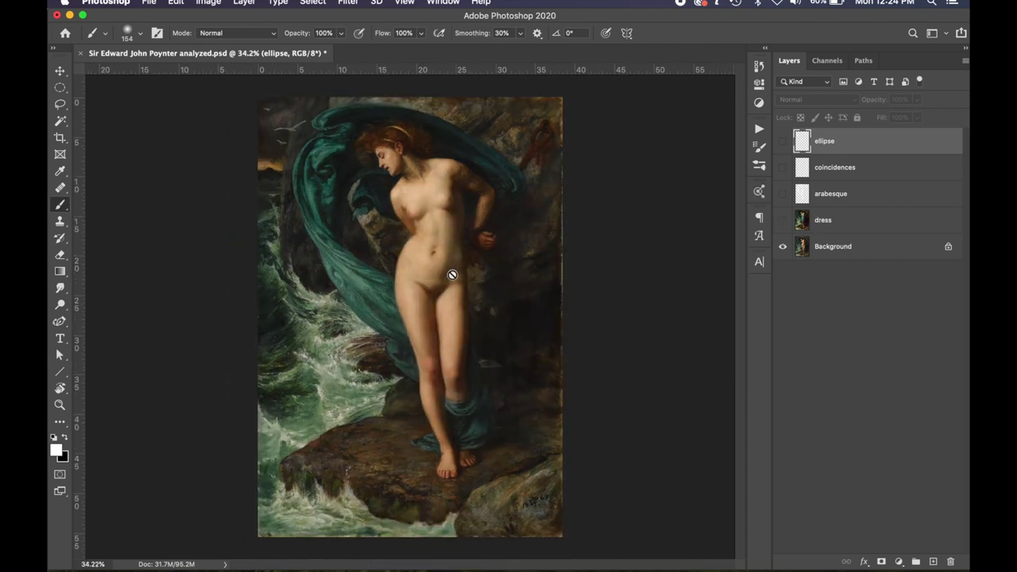
{"action": "scroll", "coordinate": [451, 275], "scroll_direction": "up", "scroll_amount": 1}
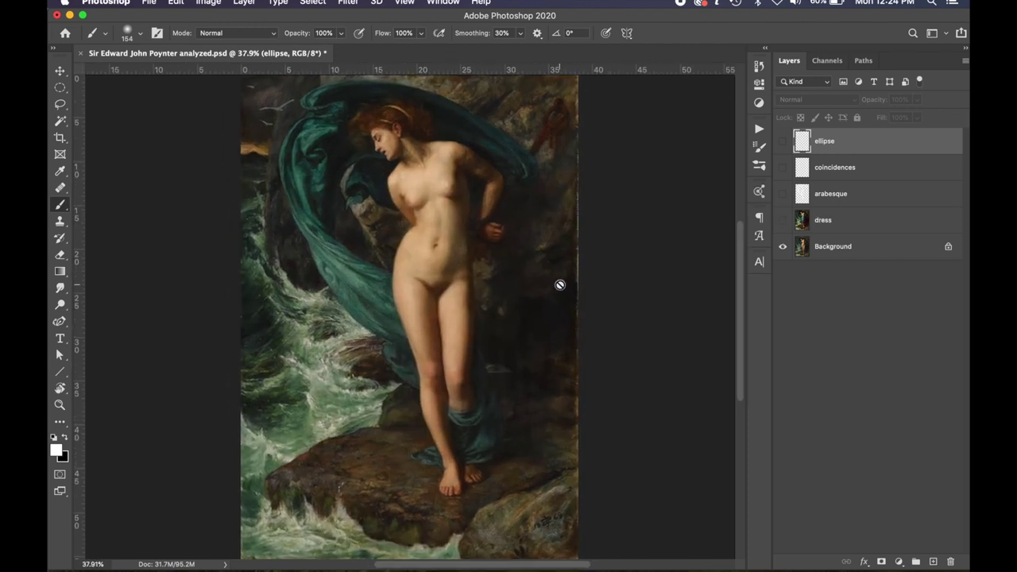
{"action": "scroll", "coordinate": [560, 285], "scroll_direction": "down", "scroll_amount": 1}
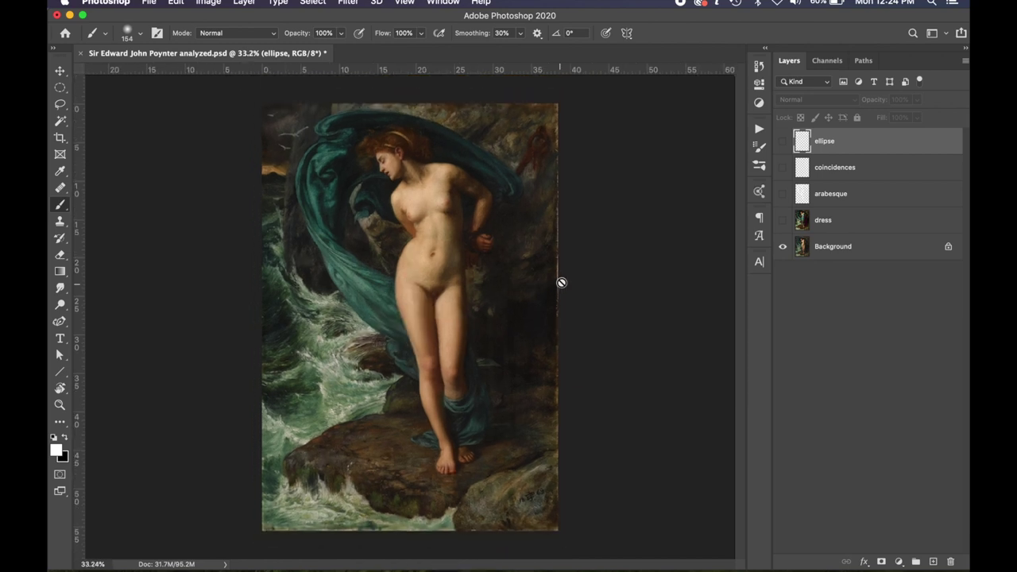
{"action": "left_click", "coordinate": [783, 194]}
- Select the arabesque layer, fade its curves to 51% opacity, and add an empty Layer 1 above
{"action": "left_click", "coordinate": [804, 200]}
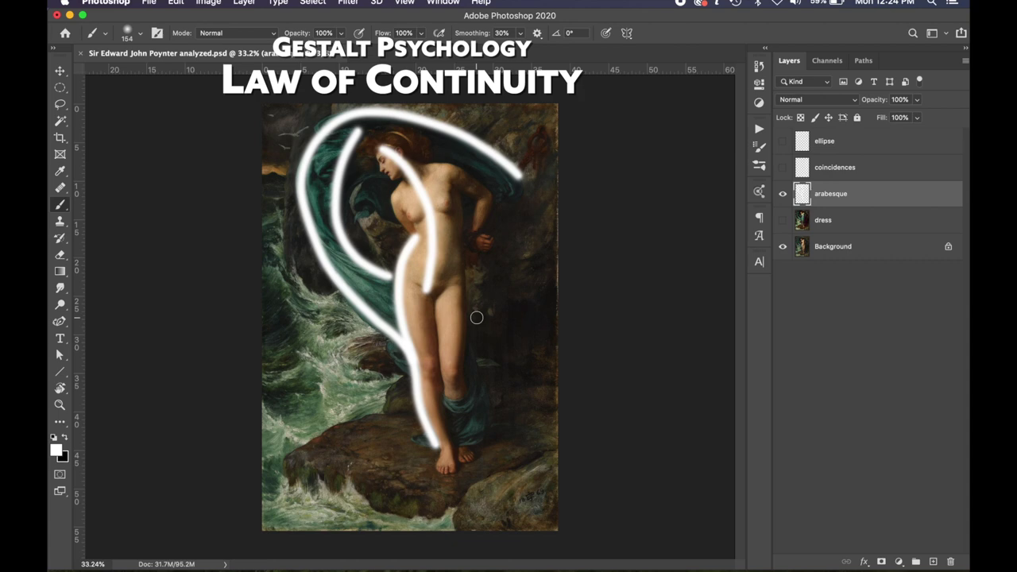
{"action": "scroll", "coordinate": [476, 317], "scroll_direction": "up", "scroll_amount": 3}
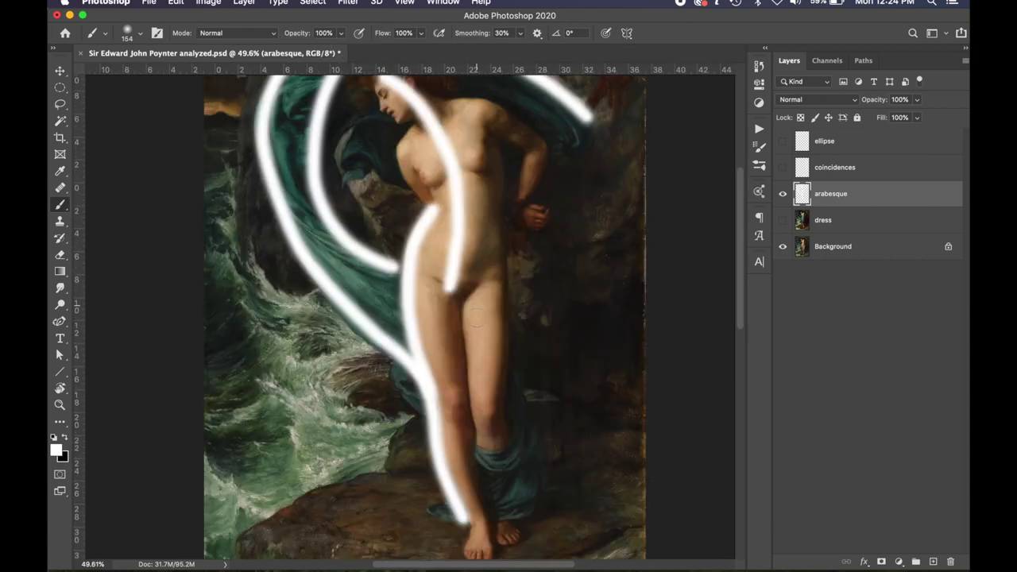
{"action": "scroll", "coordinate": [477, 316], "scroll_direction": "up", "scroll_amount": 5}
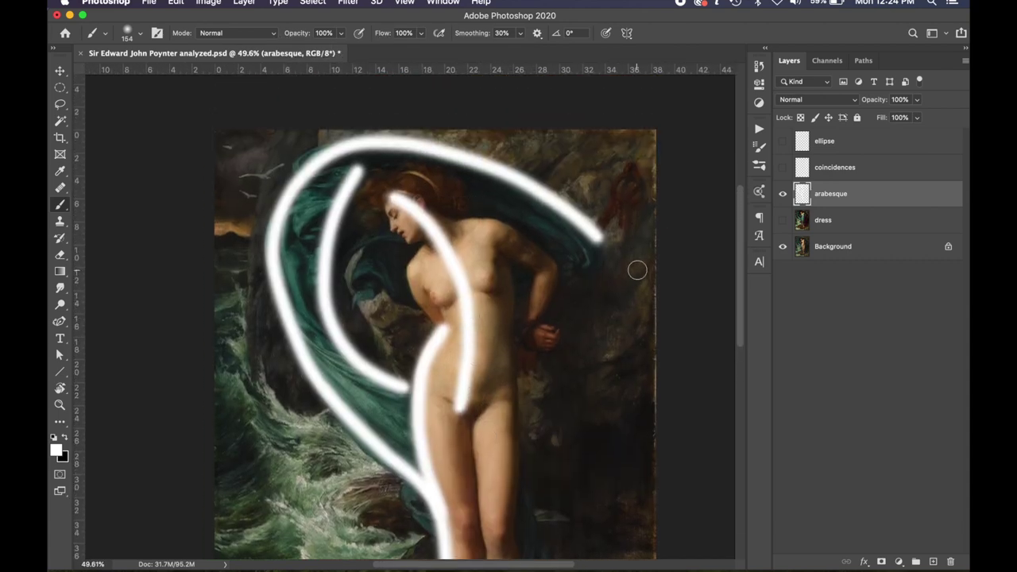
{"action": "scroll", "coordinate": [519, 264], "scroll_direction": "down", "scroll_amount": 3}
{"action": "scroll", "coordinate": [521, 264], "scroll_direction": "up", "scroll_amount": 2}
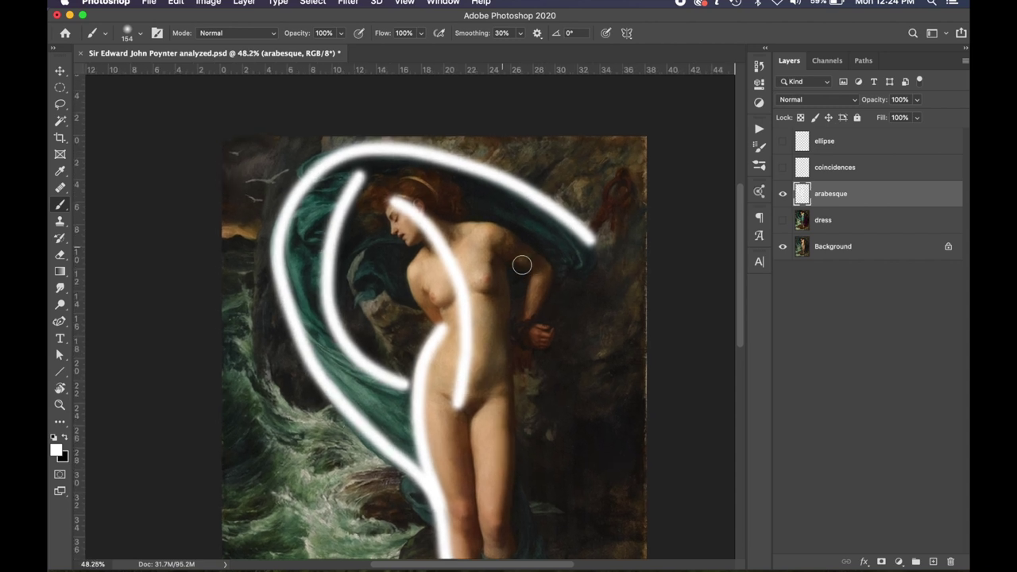
{"action": "scroll", "coordinate": [521, 264], "scroll_direction": "down", "scroll_amount": 2}
{"action": "left_click", "coordinate": [783, 193]}
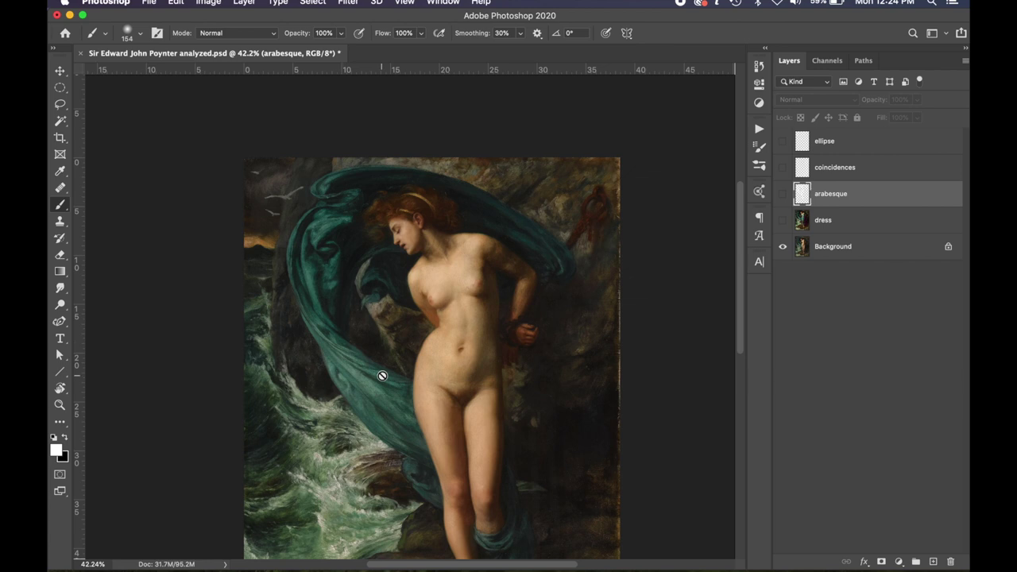
{"action": "scroll", "coordinate": [402, 390], "scroll_direction": "down", "scroll_amount": 2}
{"action": "scroll", "coordinate": [402, 390], "scroll_direction": "right", "scroll_amount": 1}
{"action": "left_click", "coordinate": [783, 193]}
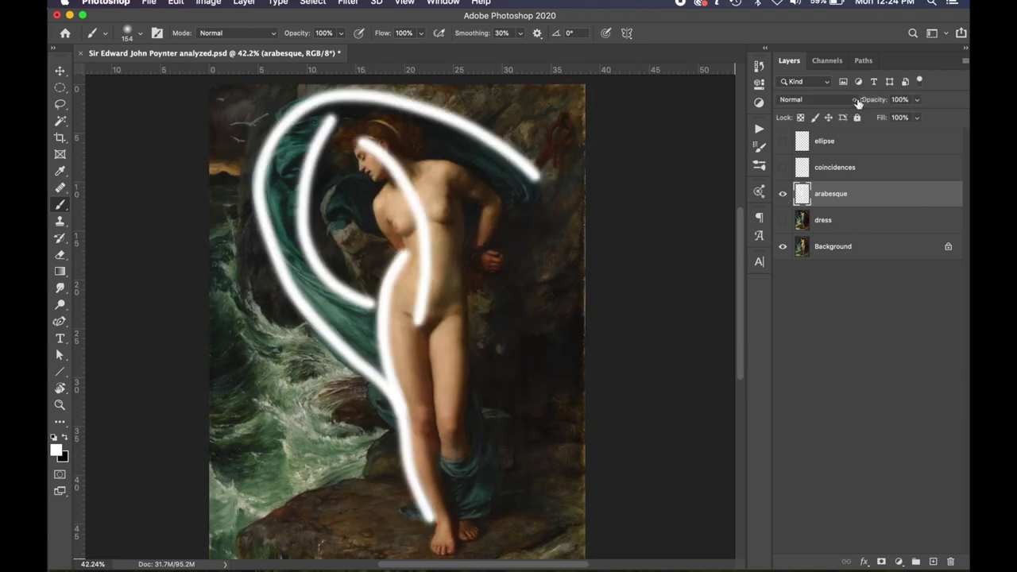
{"action": "left_click_drag", "start_coordinate": [857, 103], "coordinate": [841, 104]}
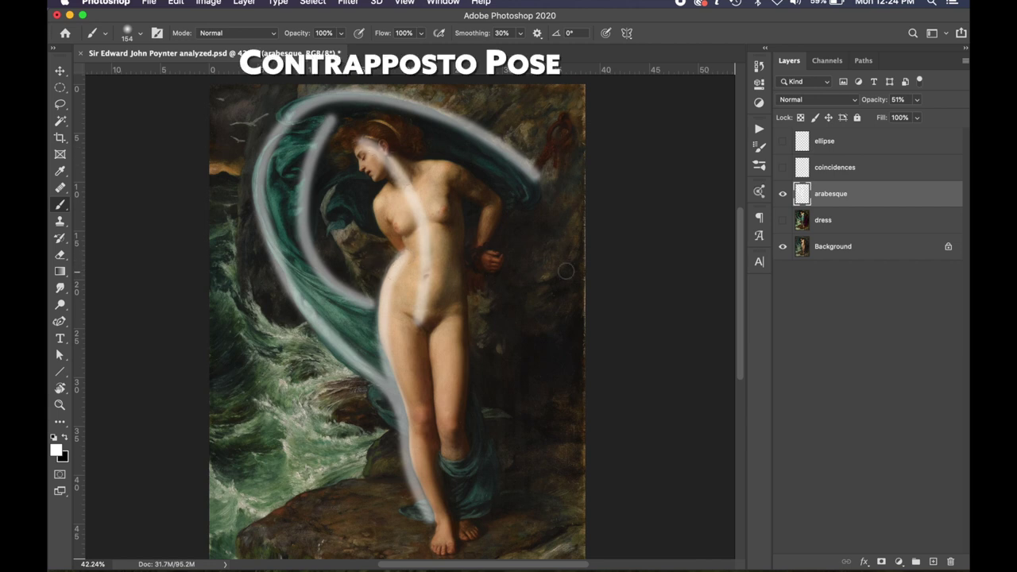
{"action": "left_click", "coordinate": [934, 562]}
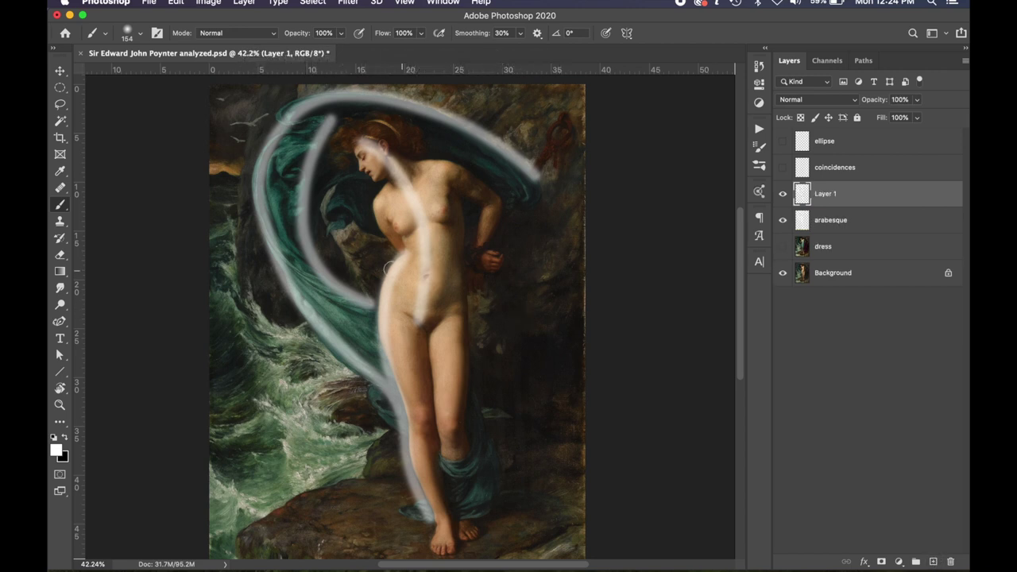
- Paint white contrapposto lines across the hips and shoulders on Layer 1, then hide it and reselect arabesque
{"action": "left_click_drag", "start_coordinate": [389, 269], "coordinate": [512, 281]}
{"action": "left_click_drag", "start_coordinate": [456, 163], "coordinate": [357, 209]}
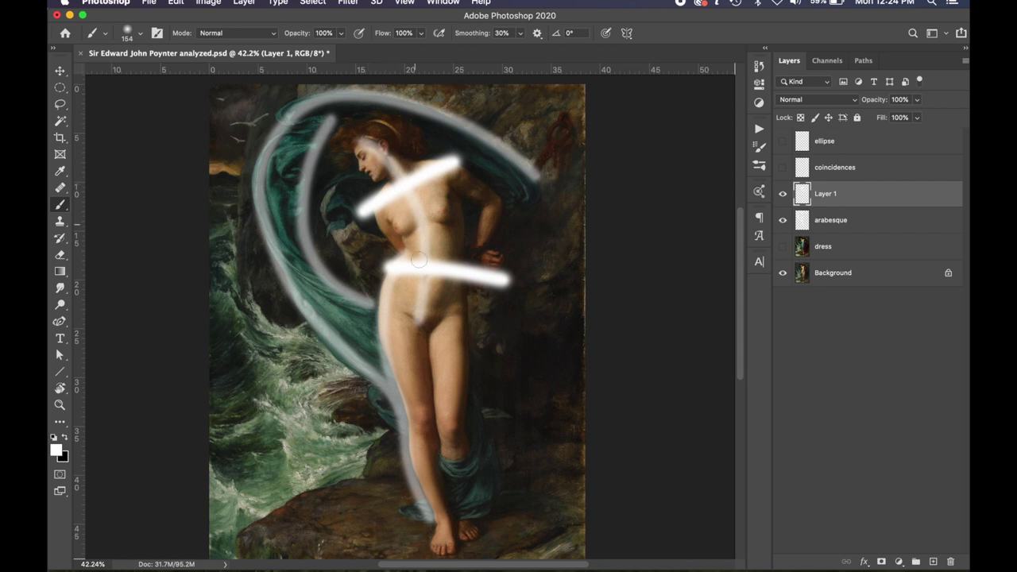
{"action": "left_click", "coordinate": [783, 193]}
{"action": "left_click", "coordinate": [834, 221]}
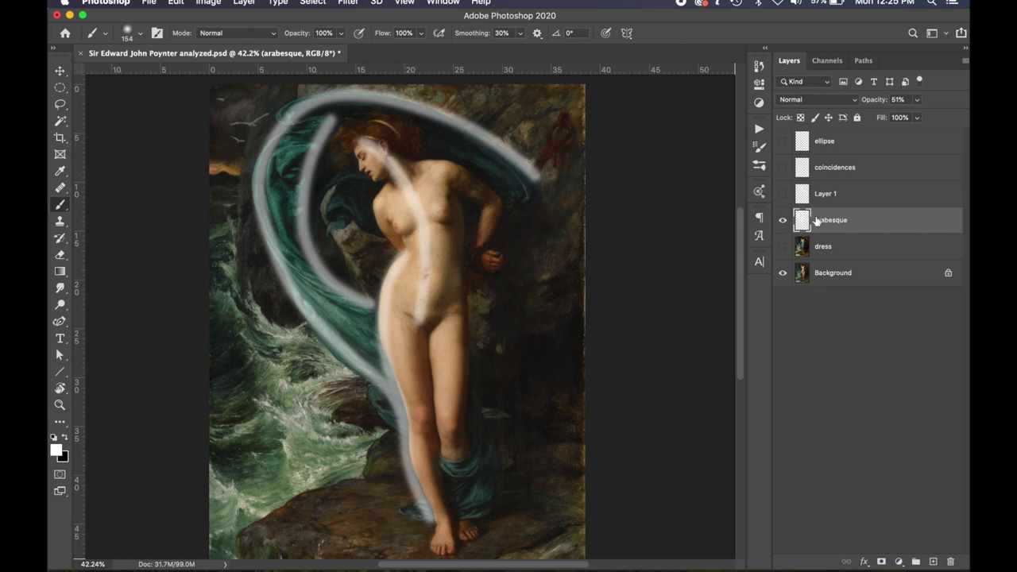
{"action": "left_click", "coordinate": [782, 219]}
- Hide the arabesque curves and show the coincidences layer's white vertical and horizontal alignment lines
{"action": "left_click", "coordinate": [782, 221]}
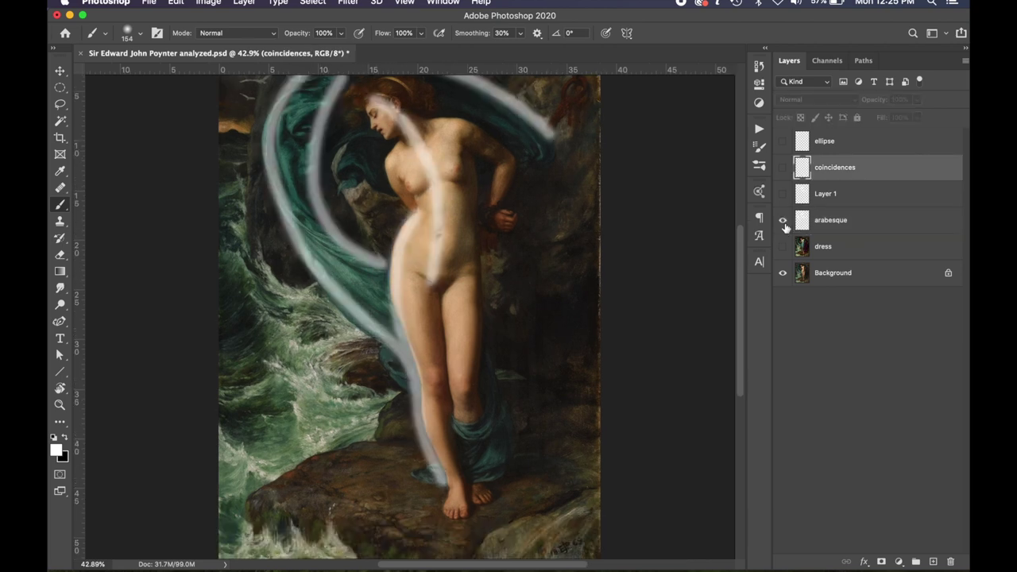
{"action": "left_click", "coordinate": [782, 220]}
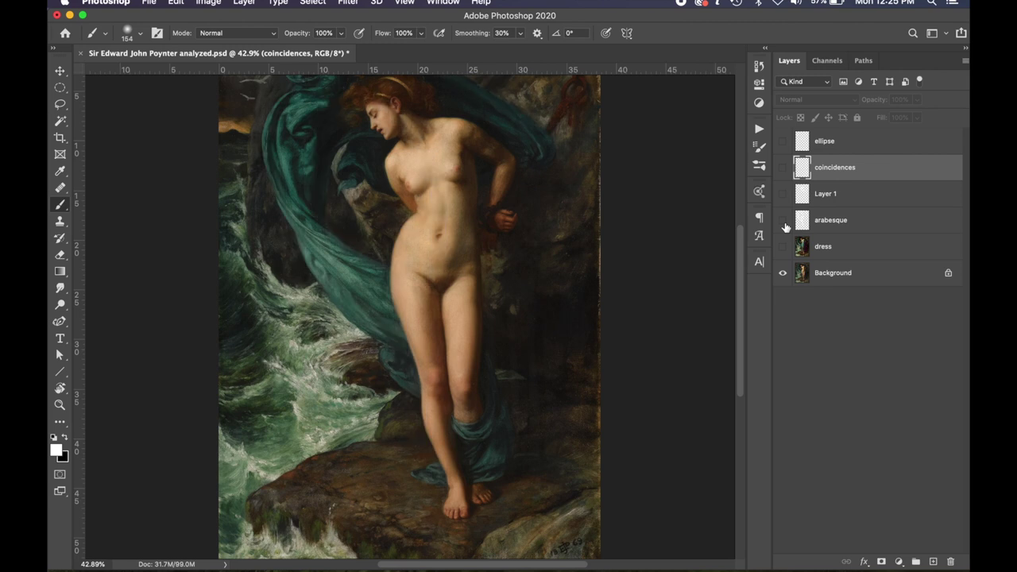
{"action": "left_click", "coordinate": [782, 167]}
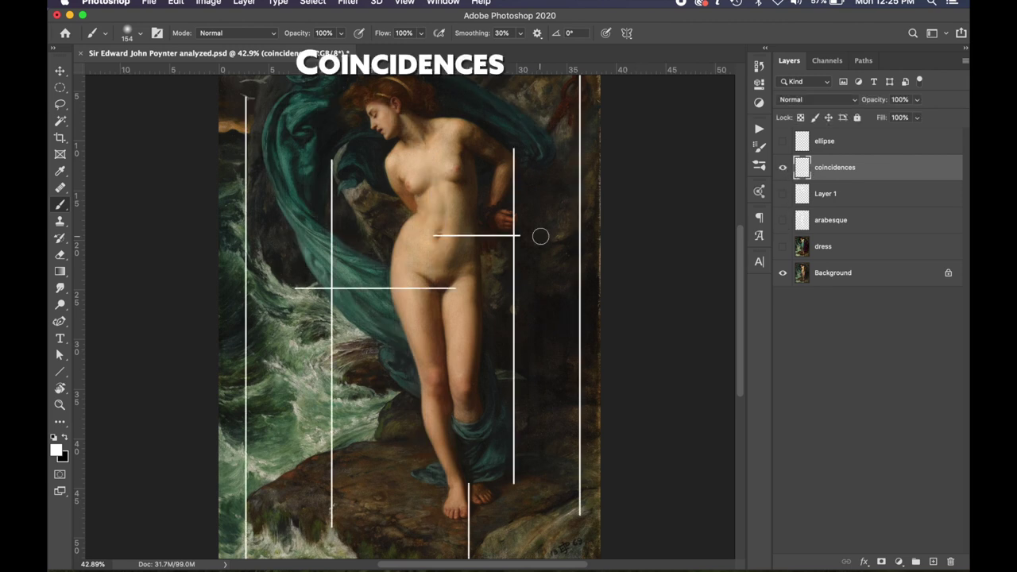
- Dim the coincidences lines to 70% opacity and start a white mark on Layer 2 by the arm
{"action": "scroll", "coordinate": [539, 236], "scroll_direction": "down", "scroll_amount": 3}
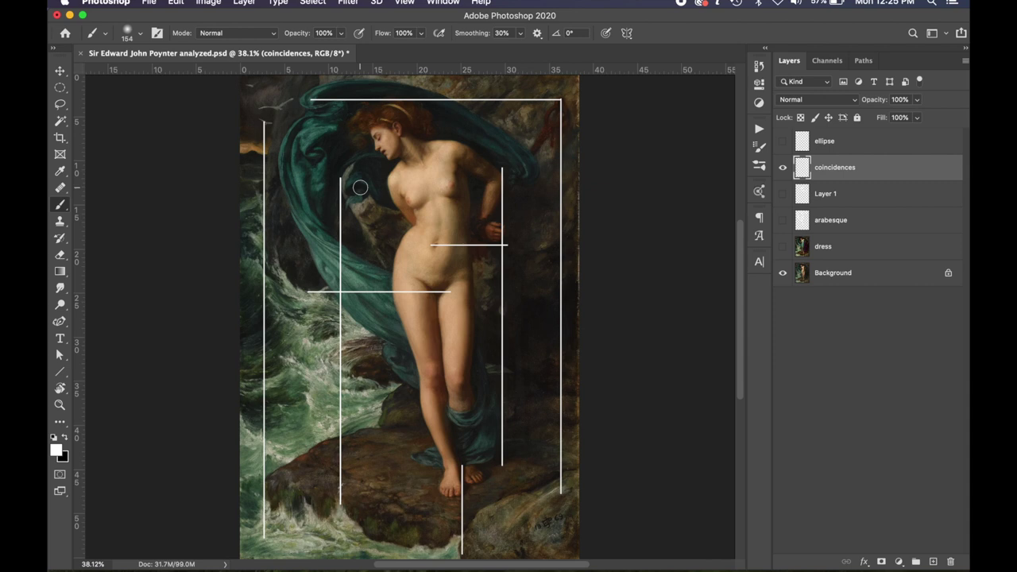
{"action": "left_click_drag", "start_coordinate": [874, 100], "coordinate": [860, 105]}
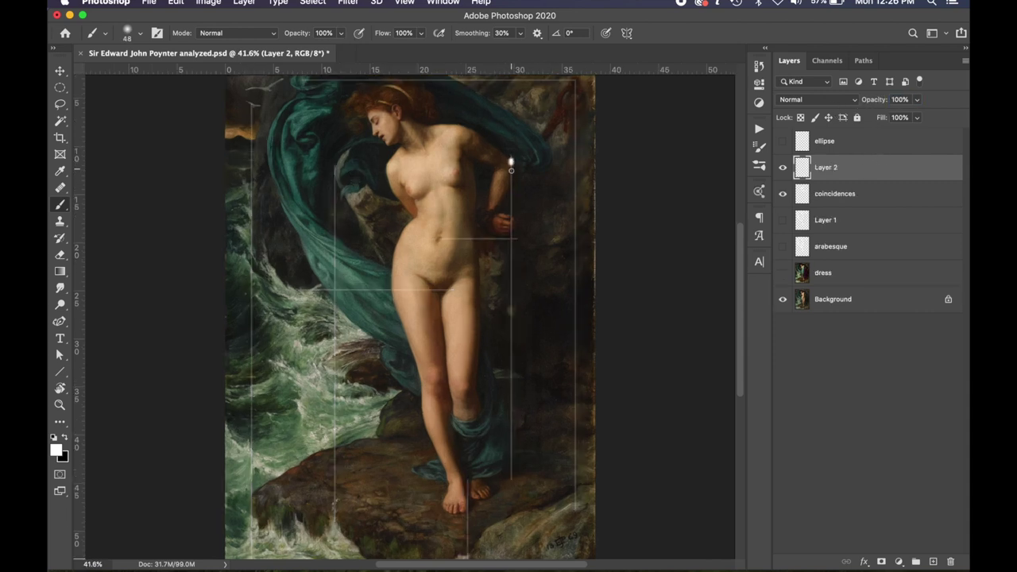
{"action": "left_click_drag", "start_coordinate": [511, 169], "coordinate": [511, 179]}
- Paint short white marks along the right and left vertical guides and the hip line, undoing a stray stroke
{"action": "left_click_drag", "start_coordinate": [512, 215], "coordinate": [512, 241]}
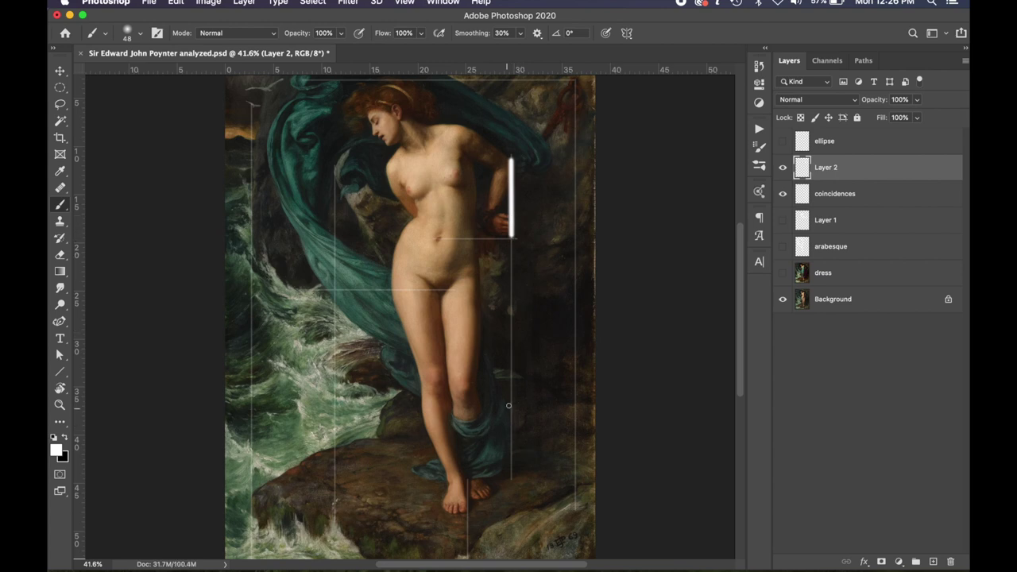
{"action": "left_click_drag", "start_coordinate": [509, 401], "coordinate": [511, 469]}
{"action": "left_click_drag", "start_coordinate": [334, 163], "coordinate": [335, 181]}
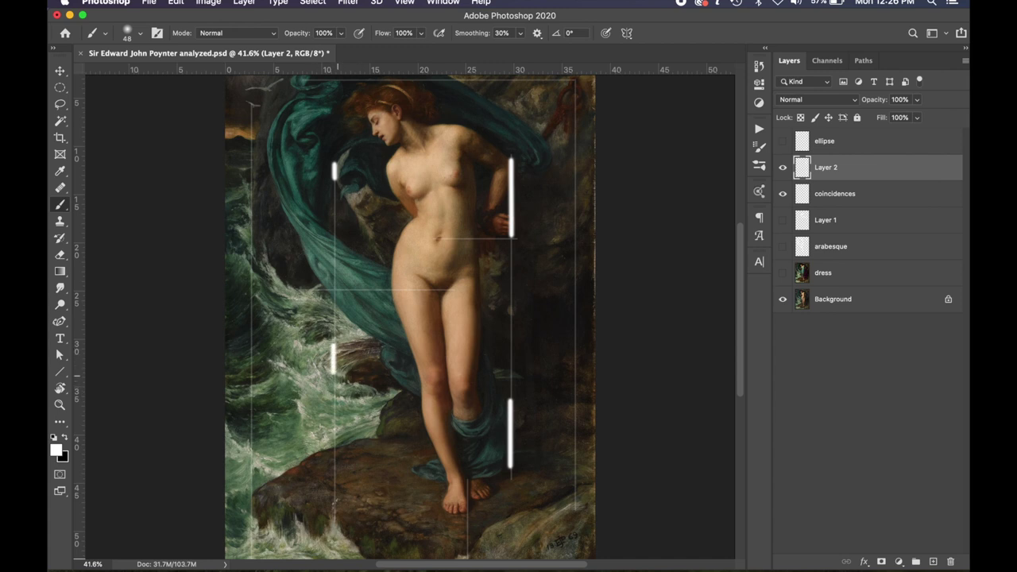
{"action": "left_click_drag", "start_coordinate": [333, 501], "coordinate": [336, 521]}
{"action": "key", "text": "ctrl+z"}
{"action": "key", "text": "ctrl+z"}
{"action": "key", "text": "ctrl+z"}
{"action": "left_click_drag", "start_coordinate": [334, 165], "coordinate": [334, 185]}
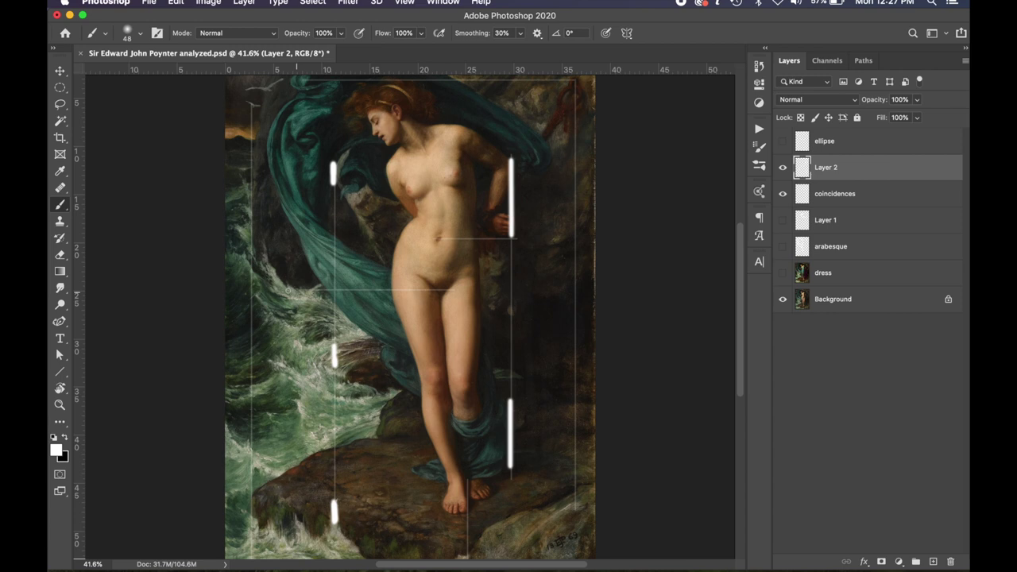
{"action": "left_click_drag", "start_coordinate": [287, 290], "coordinate": [341, 289]}
{"action": "left_click_drag", "start_coordinate": [448, 290], "coordinate": [460, 289]}
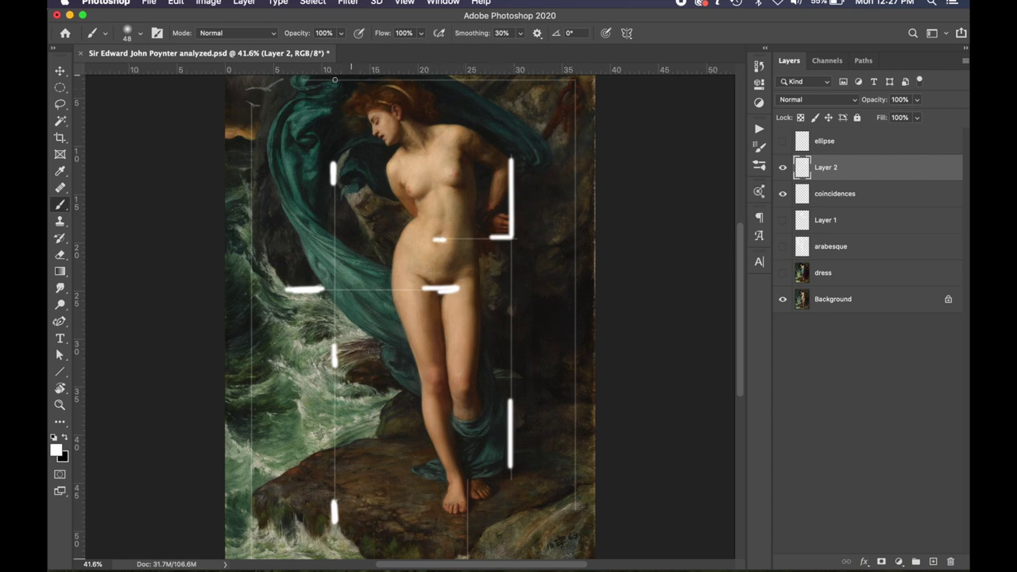
- Add white marks on the top, top-right, right and outer-left guides, then hide Layer 2
{"action": "left_click_drag", "start_coordinate": [332, 81], "coordinate": [418, 80]}
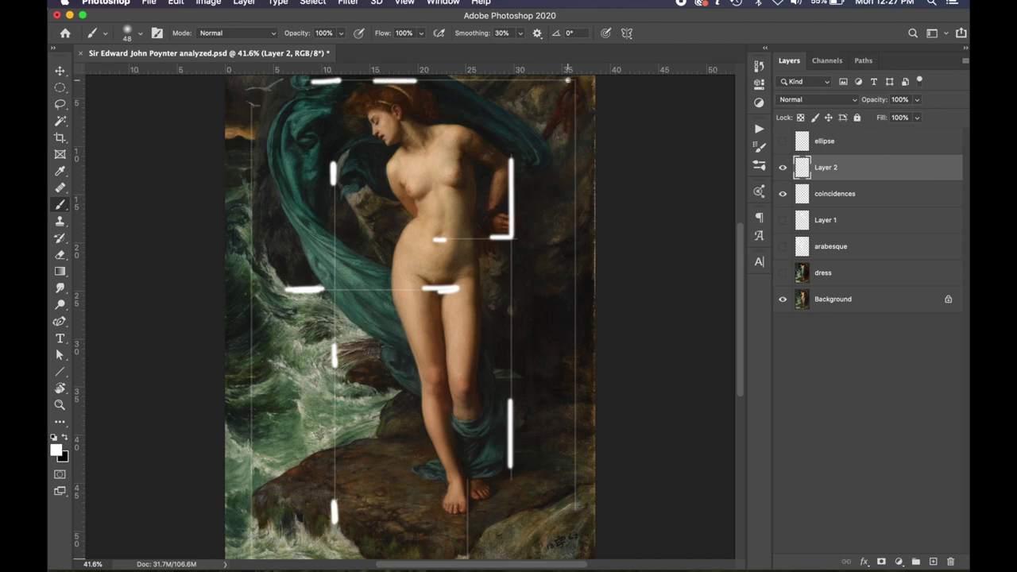
{"action": "left_click_drag", "start_coordinate": [581, 81], "coordinate": [572, 80]}
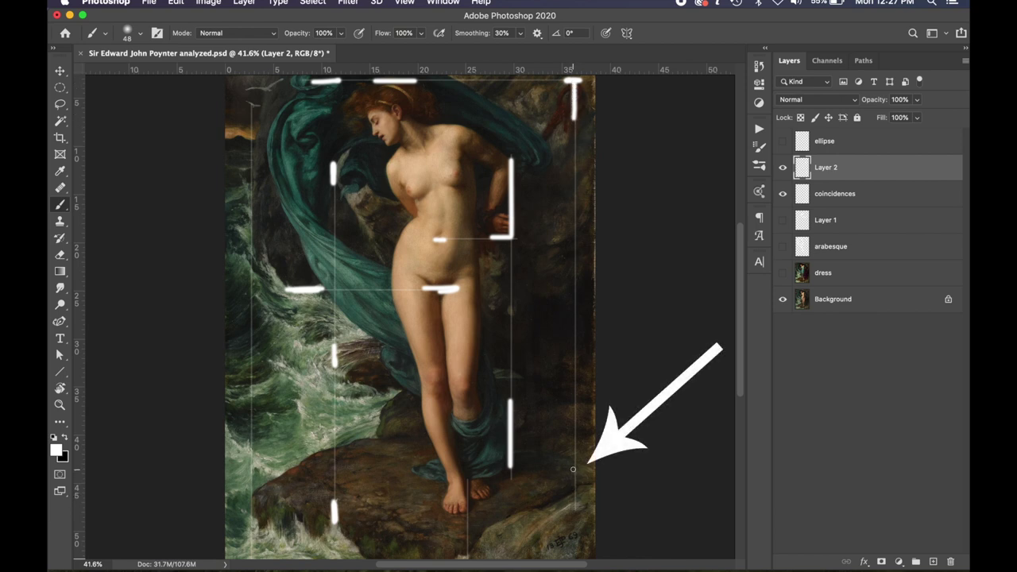
{"action": "left_click_drag", "start_coordinate": [573, 468], "coordinate": [573, 508]}
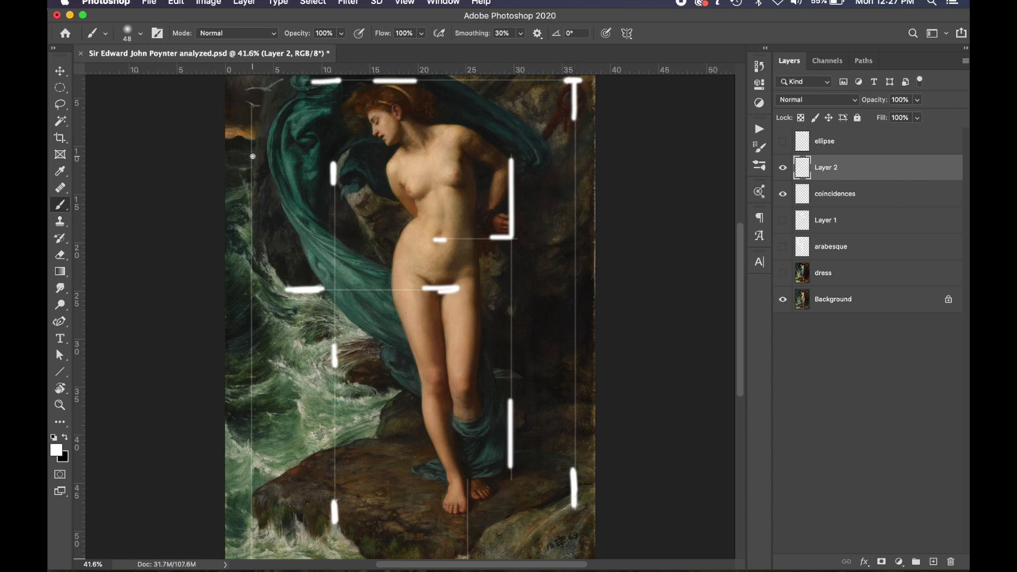
{"action": "left_click_drag", "start_coordinate": [253, 157], "coordinate": [253, 207]}
{"action": "left_click_drag", "start_coordinate": [253, 251], "coordinate": [254, 265]}
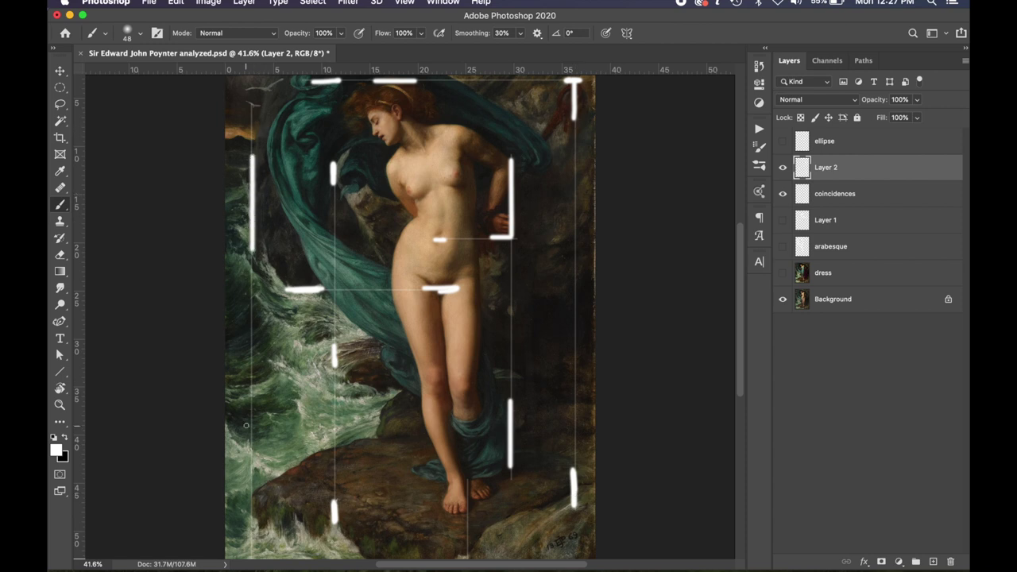
{"action": "left_click_drag", "start_coordinate": [252, 486], "coordinate": [252, 523]}
{"action": "left_click", "coordinate": [782, 168]}
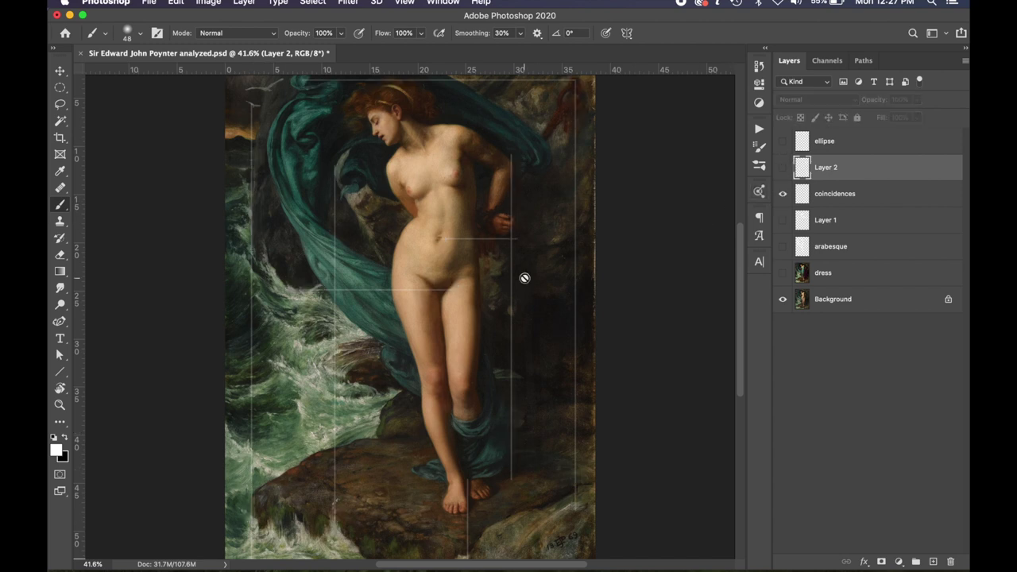
{"action": "scroll", "coordinate": [524, 277], "scroll_direction": "down", "scroll_amount": 3}
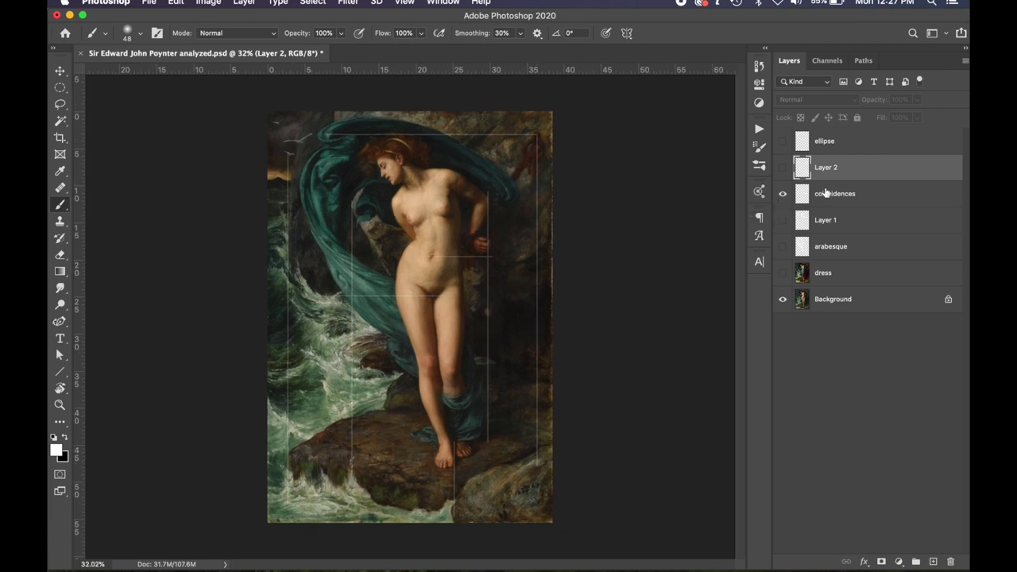
- Show and select the ellipse layer, hide the coincidences guides, and zoom in on the figure
{"action": "left_click", "coordinate": [782, 141]}
{"action": "left_click", "coordinate": [843, 146]}
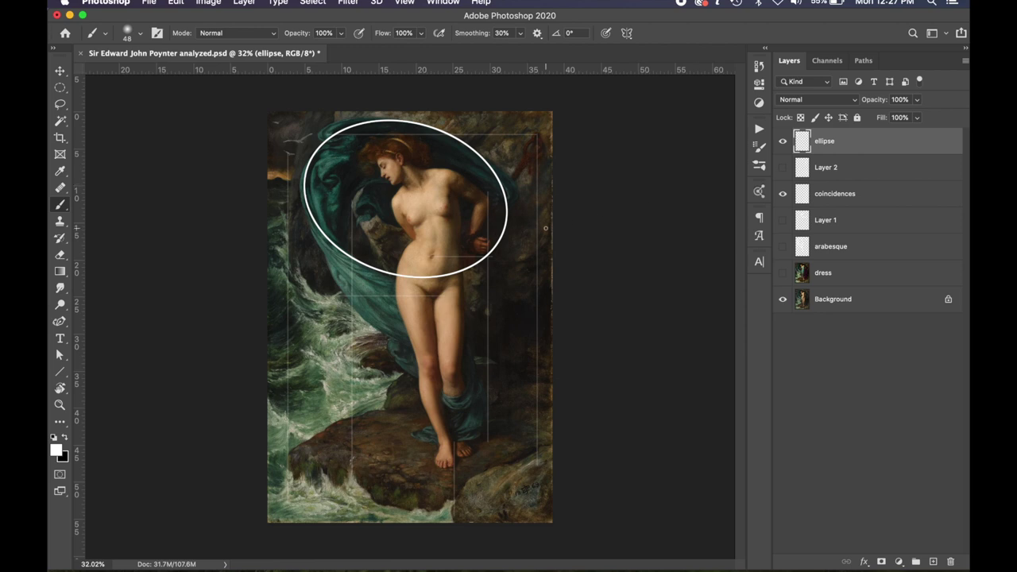
{"action": "left_click", "coordinate": [782, 194]}
{"action": "scroll", "coordinate": [409, 316], "scroll_direction": "up", "scroll_amount": 2}
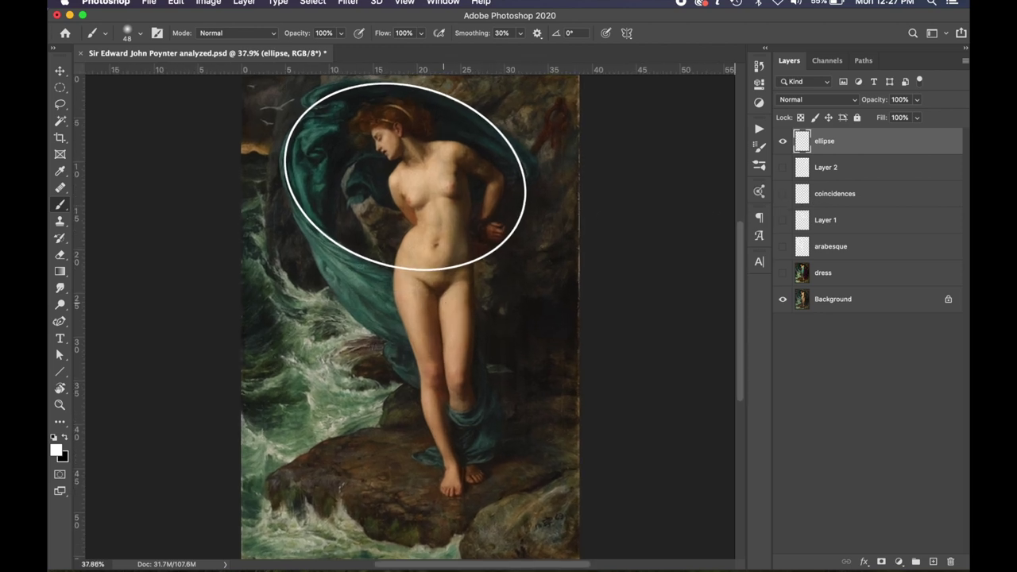
{"action": "scroll", "coordinate": [409, 316], "scroll_direction": "up", "scroll_amount": 3}
{"action": "scroll", "coordinate": [410, 316], "scroll_direction": "up", "scroll_amount": 2}
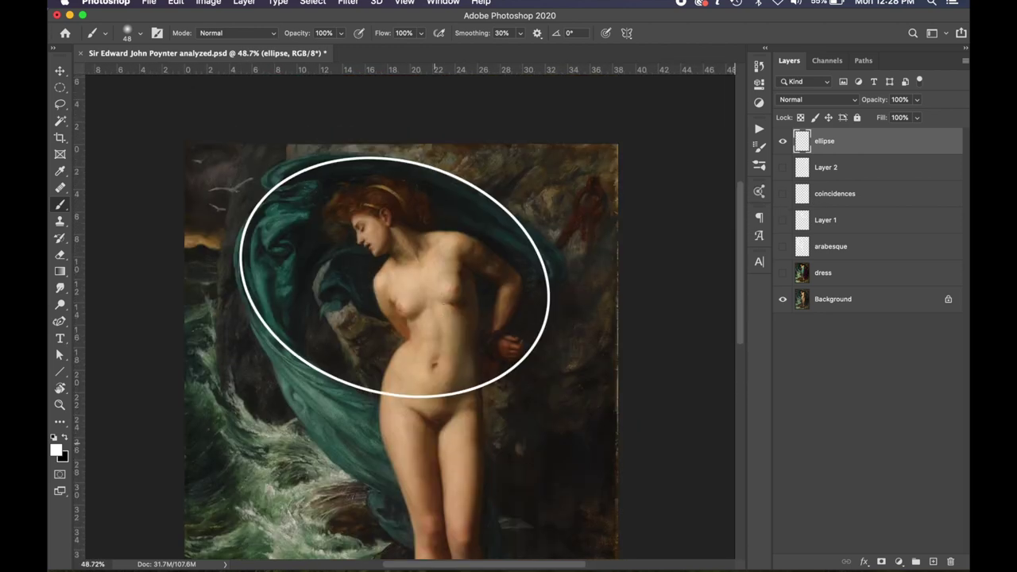
- Toggle the ellipse off and on to compare, then leave it hidden over the bare painting
{"action": "left_click", "coordinate": [783, 141]}
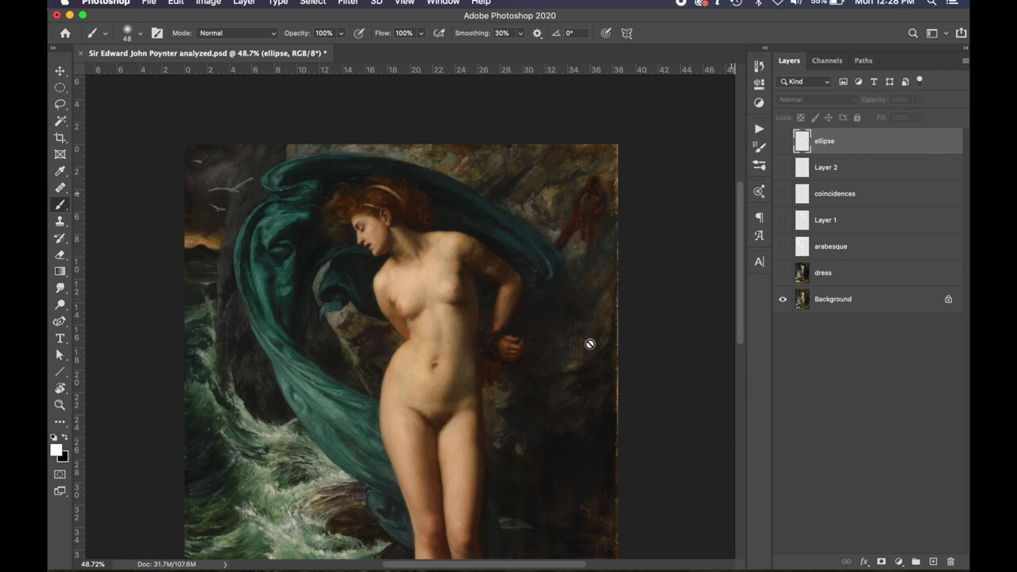
{"action": "scroll", "coordinate": [589, 343], "scroll_direction": "down", "scroll_amount": 3}
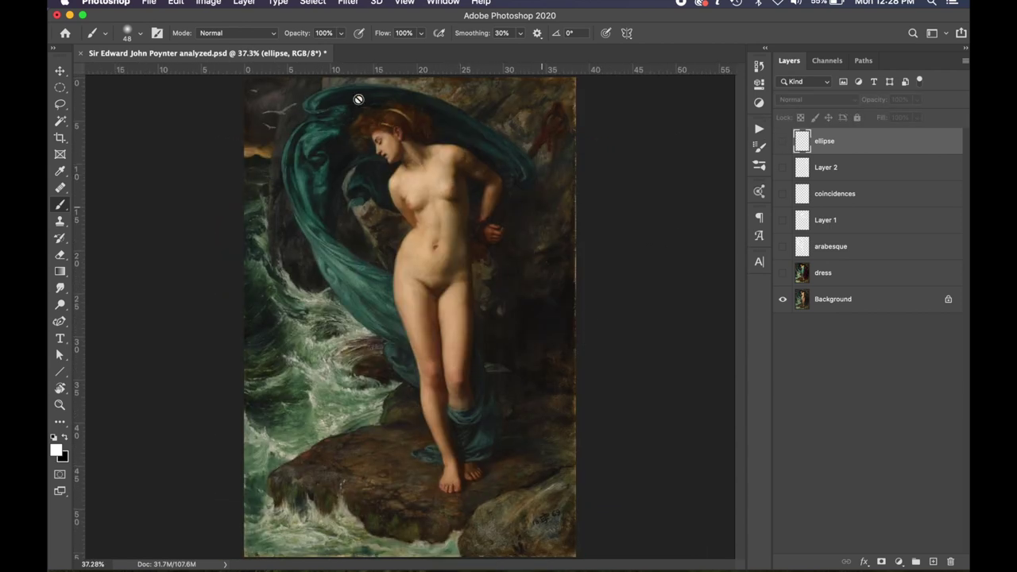
{"action": "left_click", "coordinate": [783, 141]}
{"action": "scroll", "coordinate": [338, 234], "scroll_direction": "up", "scroll_amount": 1}
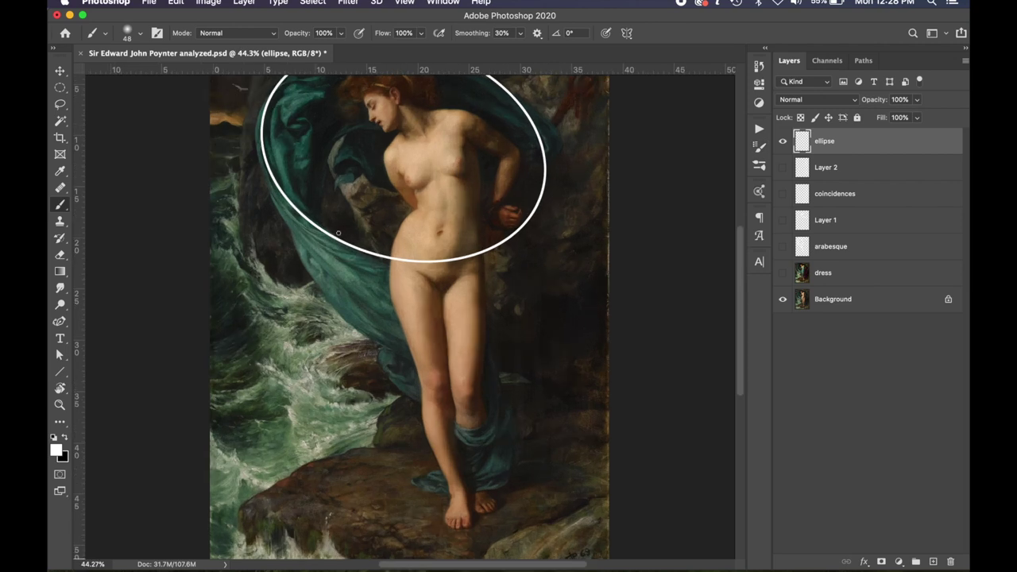
{"action": "scroll", "coordinate": [339, 234], "scroll_direction": "up", "scroll_amount": 1}
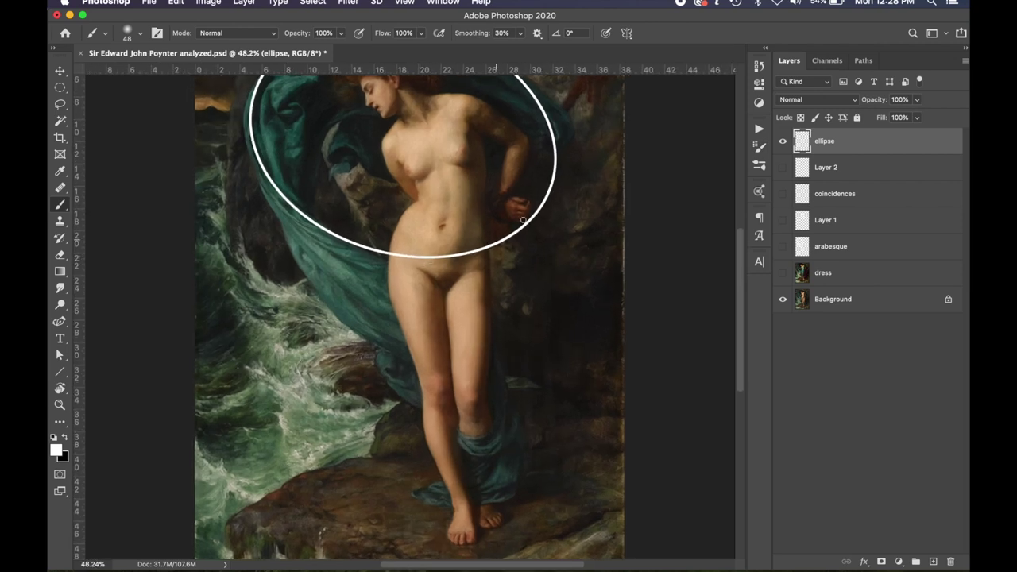
{"action": "scroll", "coordinate": [544, 191], "scroll_direction": "up", "scroll_amount": 2}
{"action": "scroll", "coordinate": [544, 192], "scroll_direction": "up", "scroll_amount": 2}
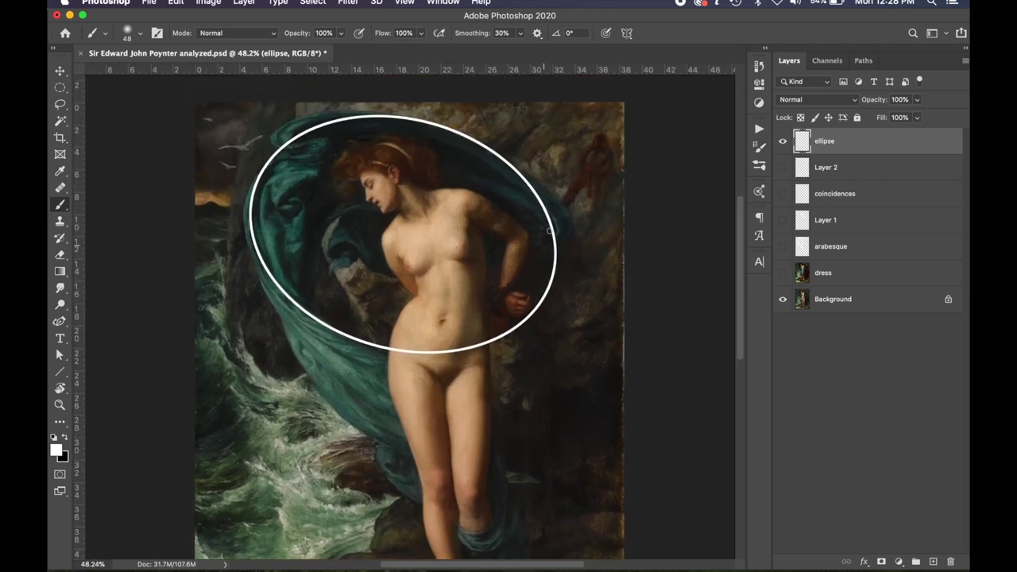
{"action": "left_click", "coordinate": [783, 141]}
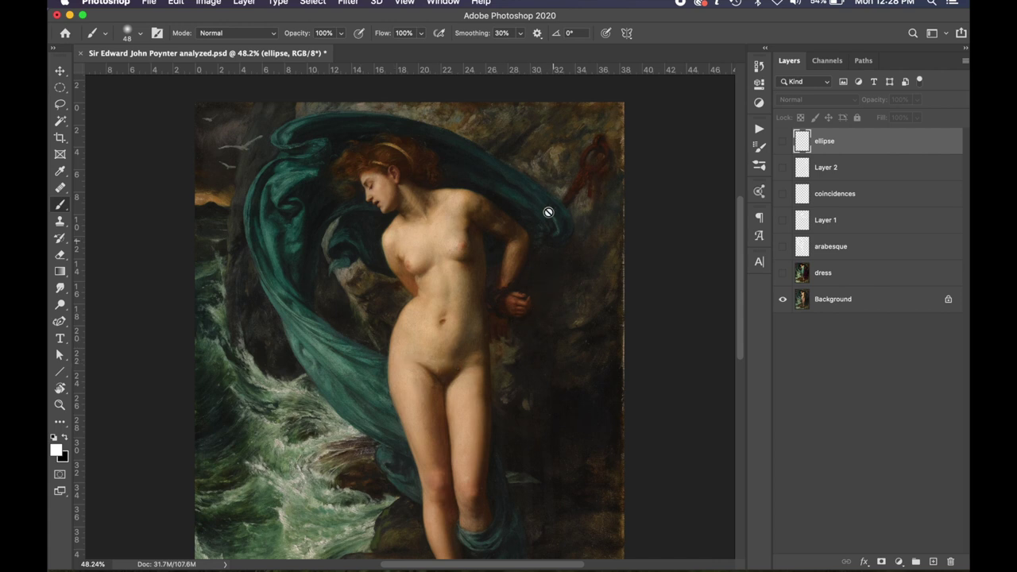
{"action": "scroll", "coordinate": [303, 264], "scroll_direction": "down", "scroll_amount": 5}
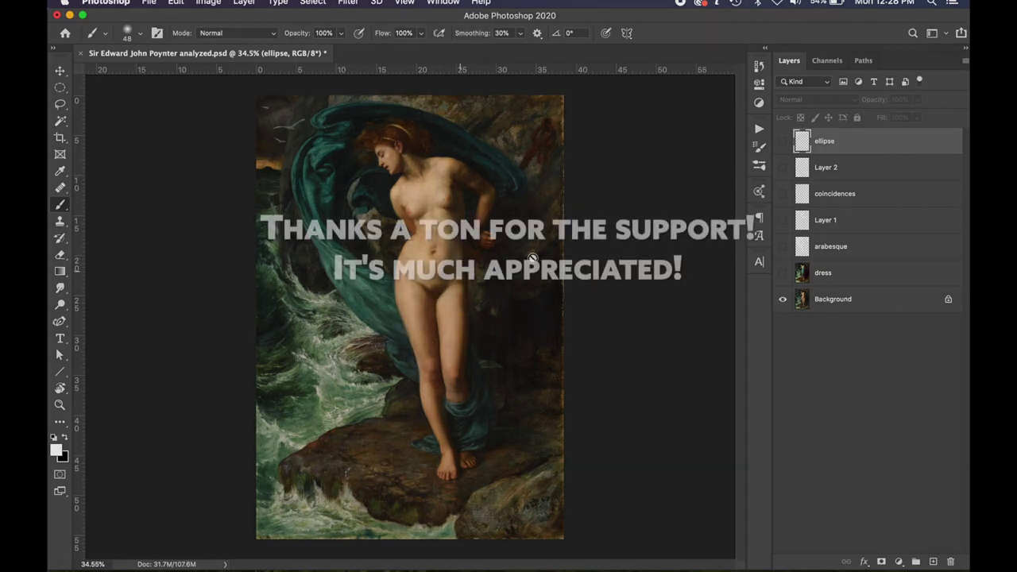
{"action": "scroll", "coordinate": [454, 271], "scroll_direction": "down", "scroll_amount": 1}
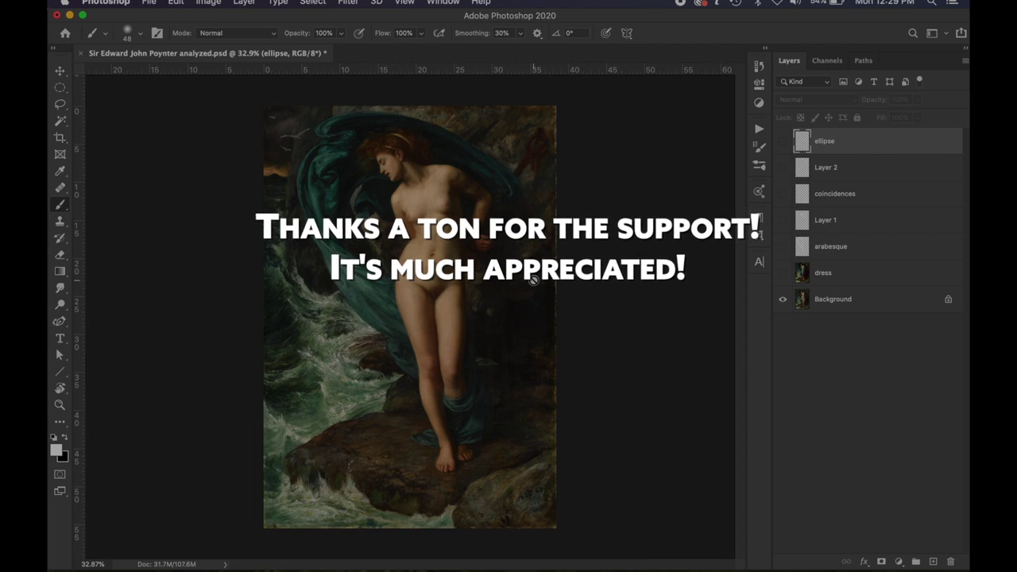